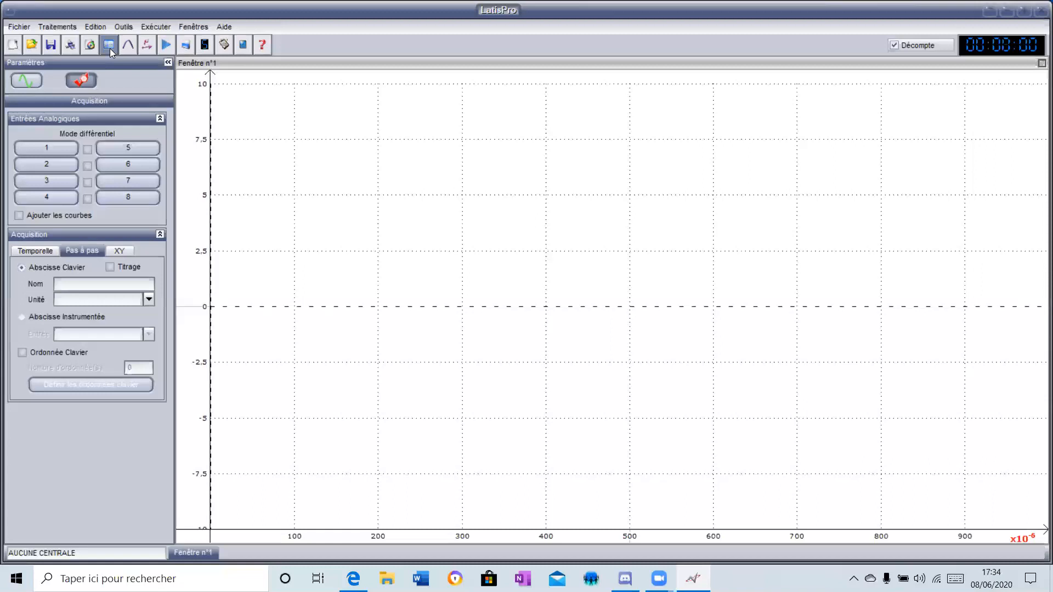
- Open the spreadsheet and create a new variable named U with the unit V
left_click(109, 47)
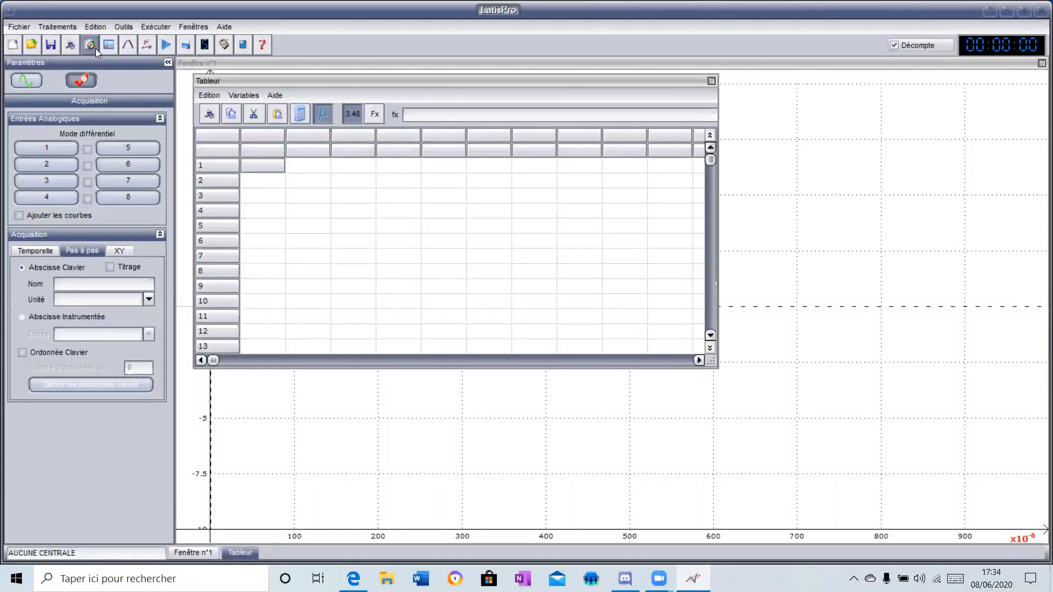
left_click(242, 95)
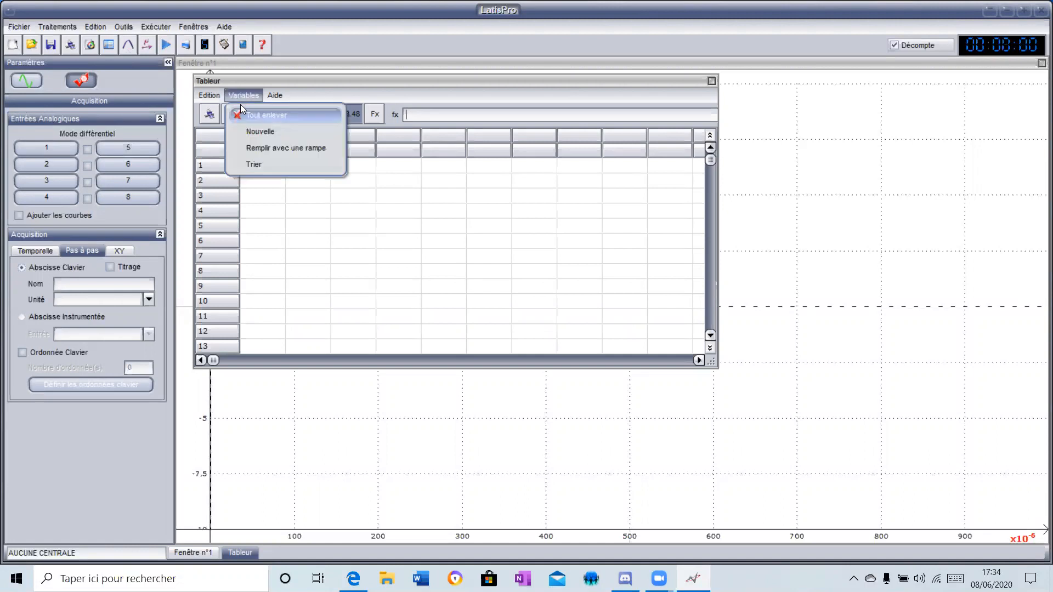
left_click(269, 130)
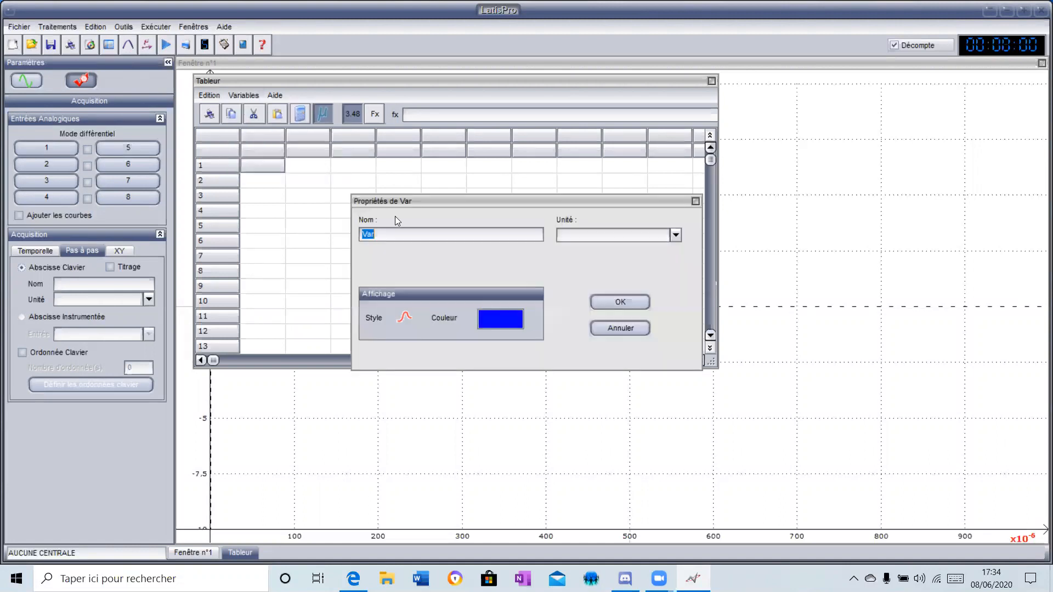
type("U")
left_click(675, 235)
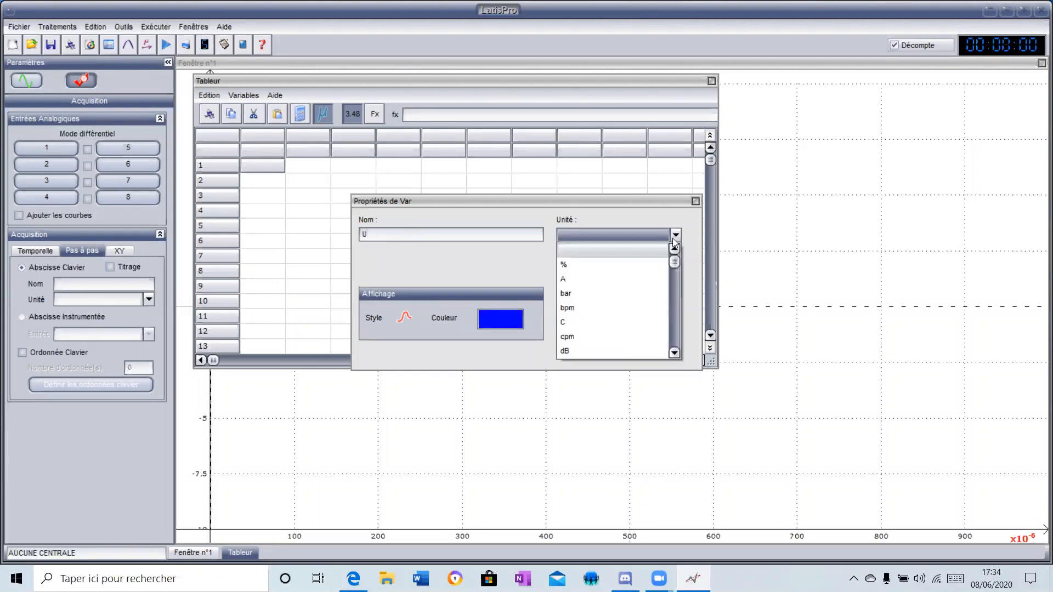
left_click_drag(675, 267, 679, 341)
left_click(605, 295)
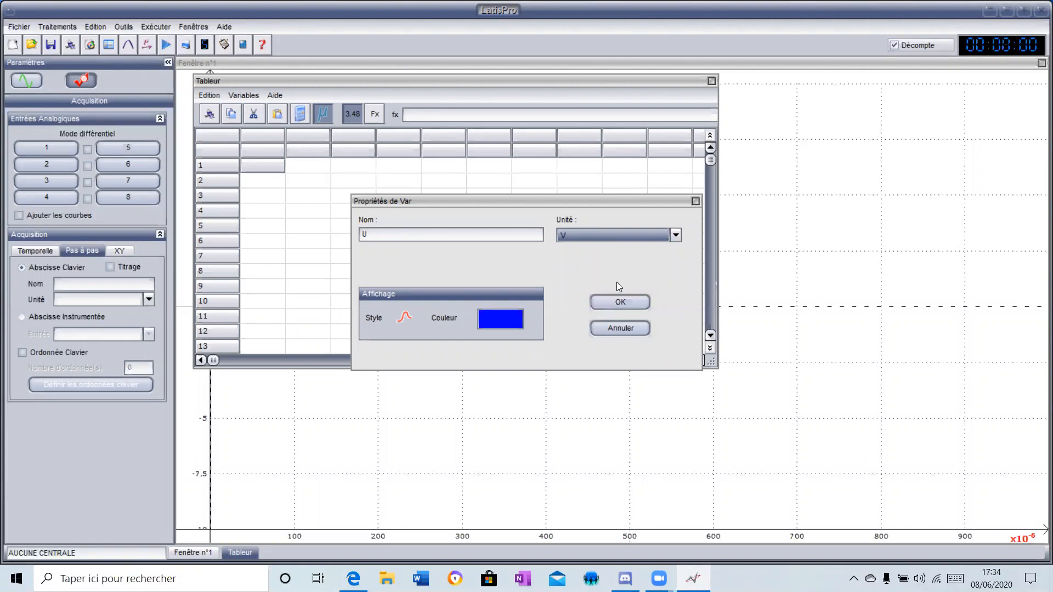
left_click(640, 306)
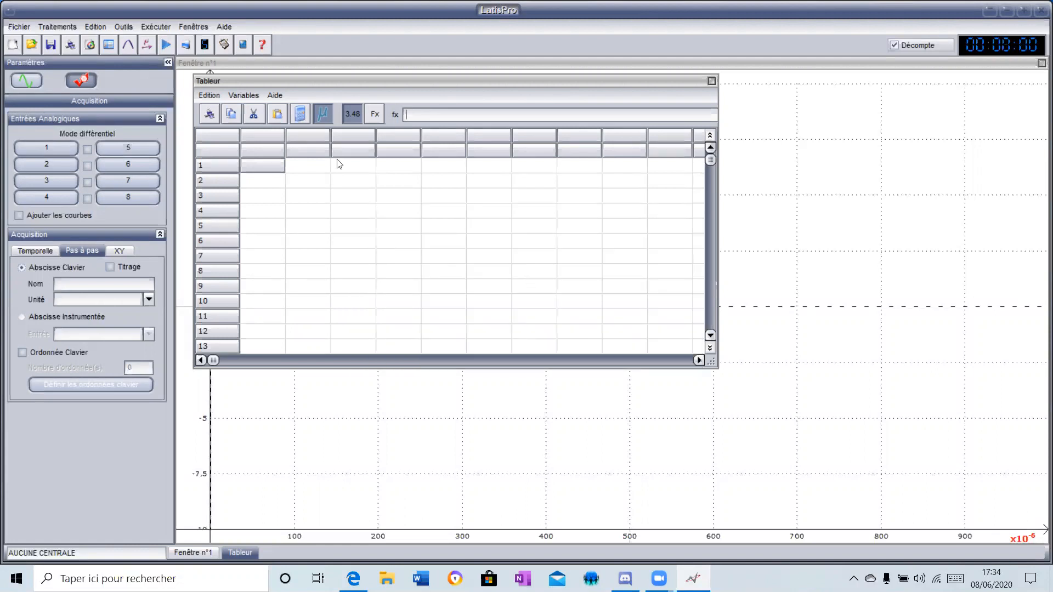
- Create a second spreadsheet variable named I with the unit A
left_click(251, 98)
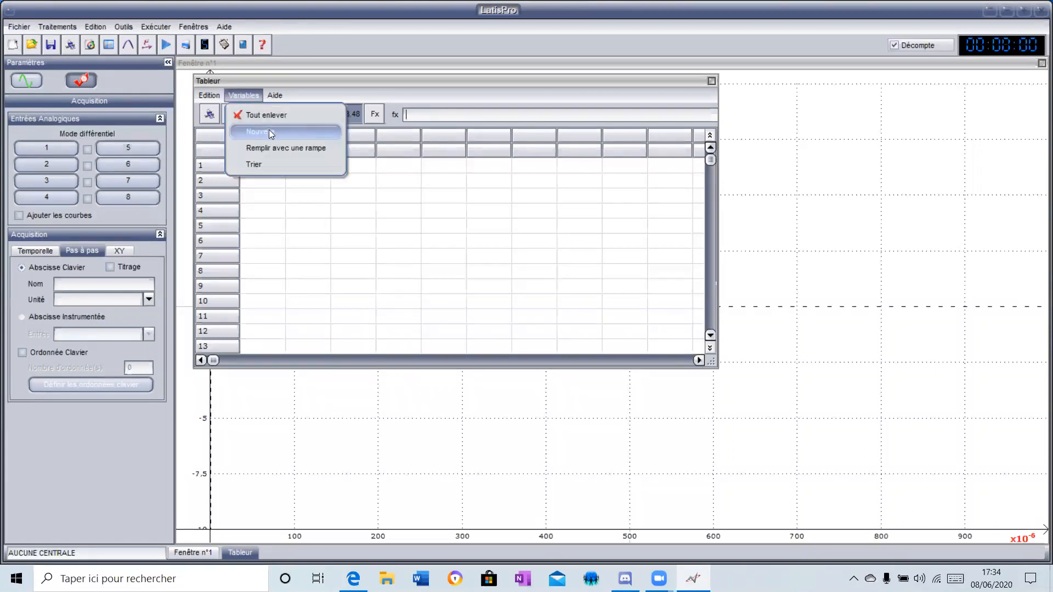
left_click(291, 137)
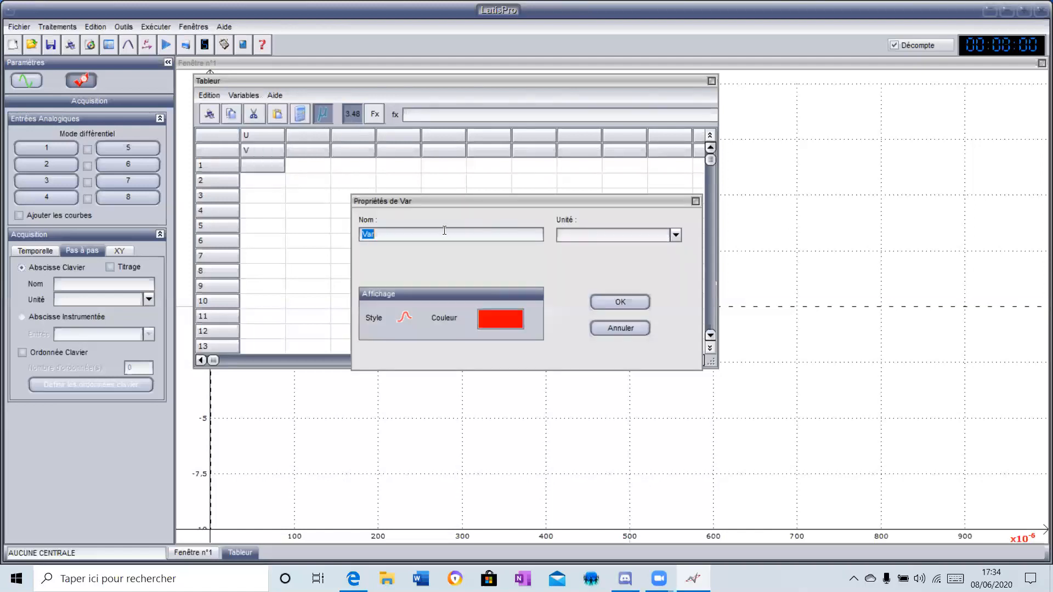
key("BackSpace")
left_click(676, 236)
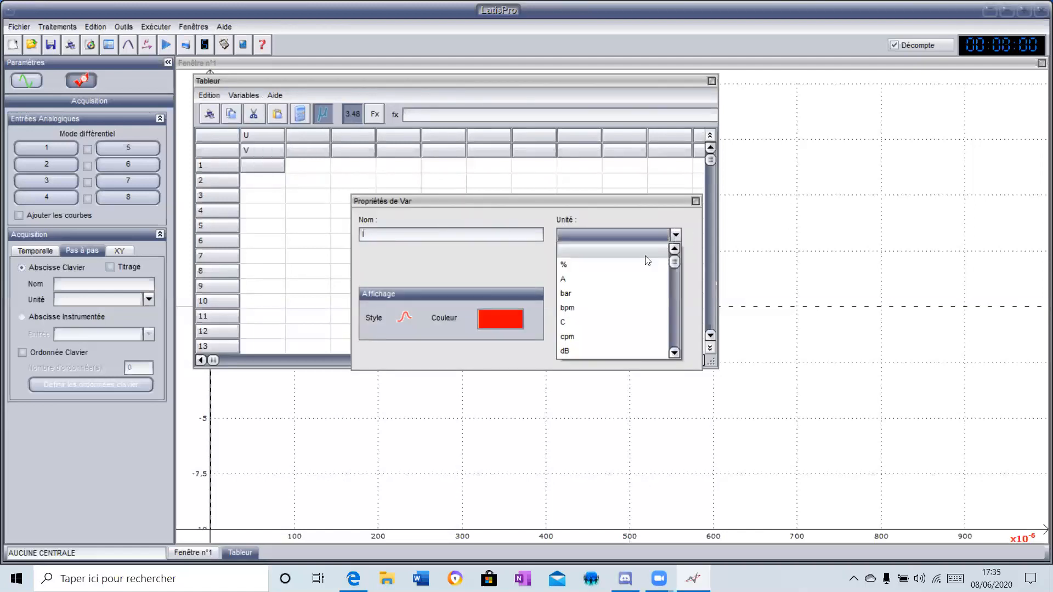
left_click(615, 284)
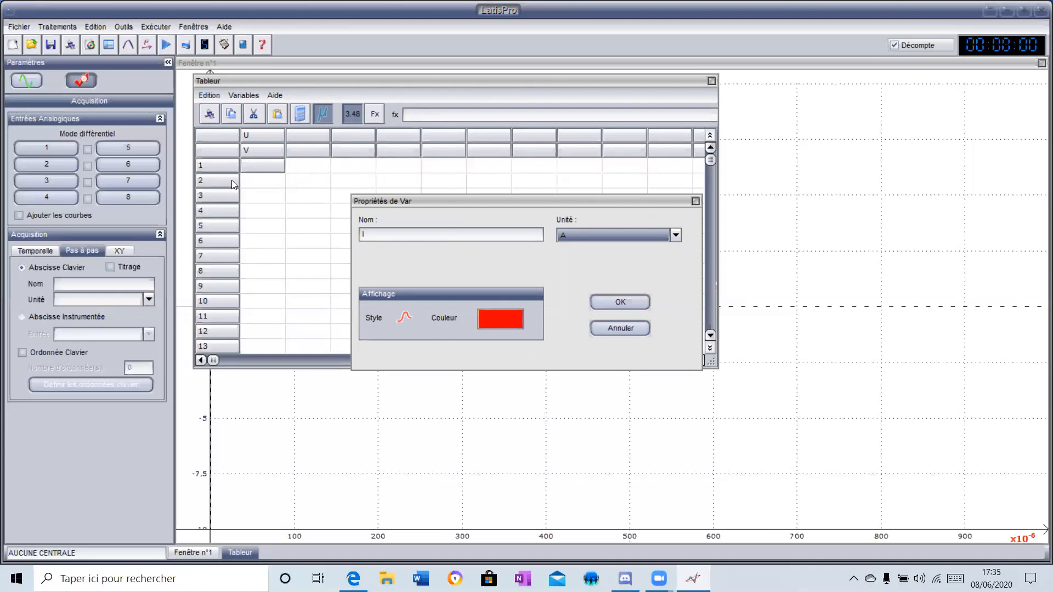
left_click(607, 307)
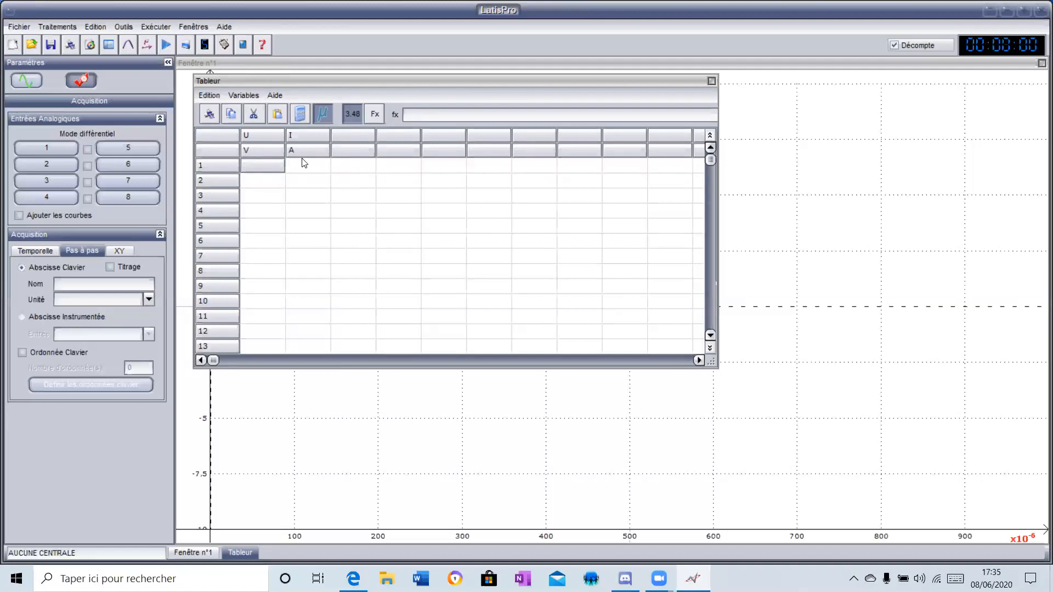
- Enter 0 for U and 0 for I in row 1 of the spreadsheet
double_click(270, 170)
type("0")
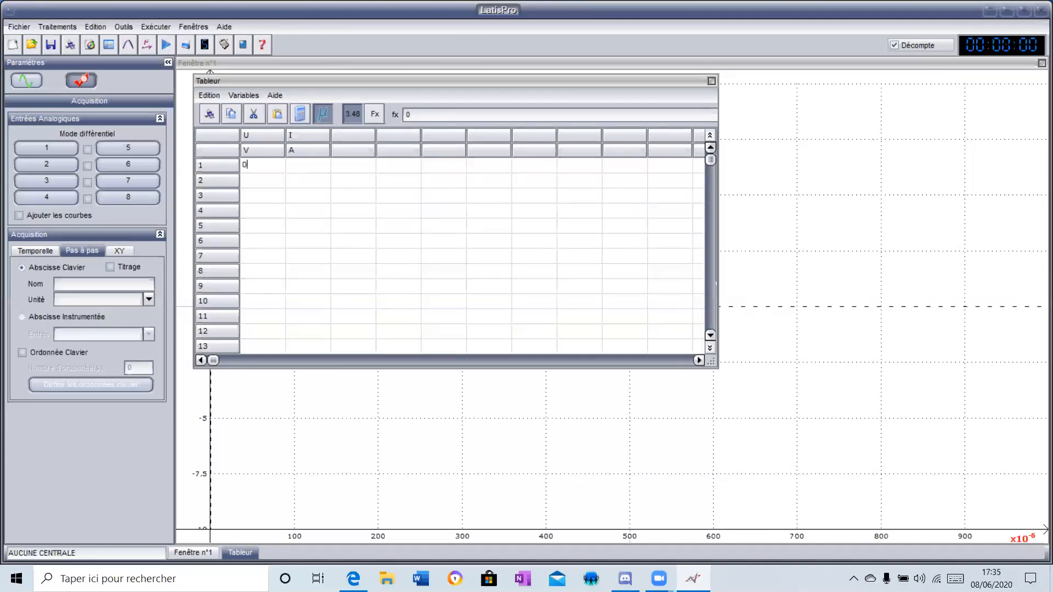
key("Return")
left_click(296, 164)
type("0")
key("Return")
- Fill row 2 of the spreadsheet with 0.1 for U and 1 for I
left_click(272, 181)
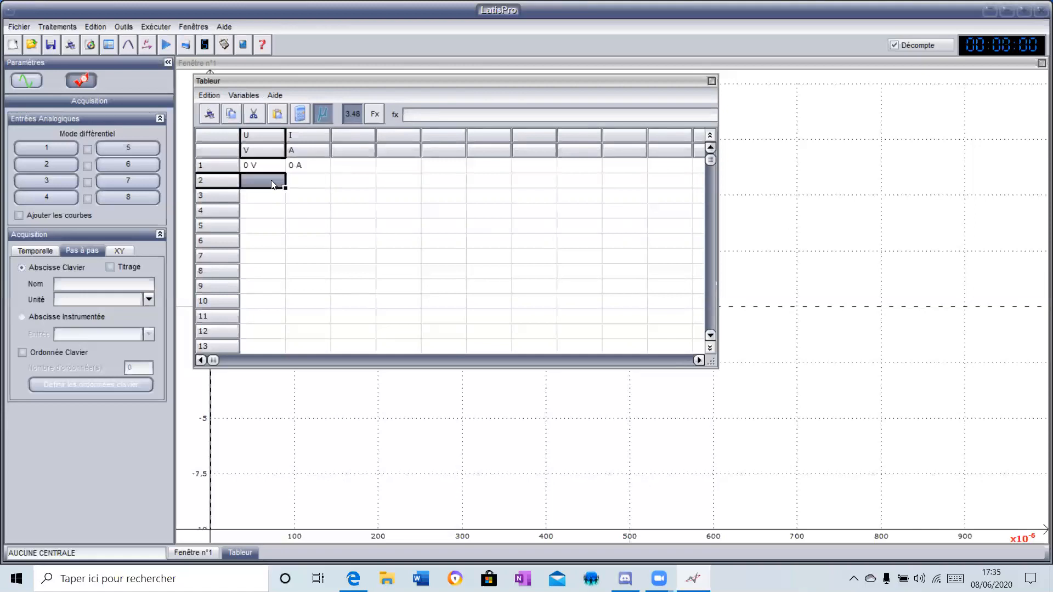
type("0.1")
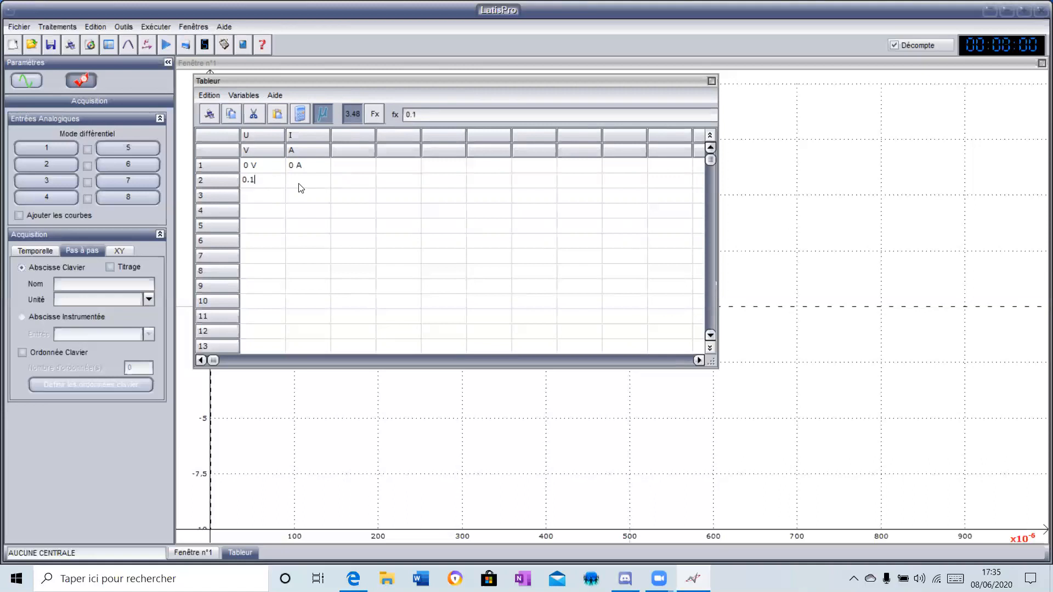
left_click(300, 181)
left_click(299, 181)
type("1")
- Fill row 3 of the spreadsheet with 0.2 for U and 2 for I
left_click(259, 194)
left_click(259, 194)
type("0.2")
double_click(295, 201)
type("2")
- Fill row 4 of the spreadsheet with 0.3 for U and 3 for I
left_click(262, 208)
left_click(262, 209)
type("0.3")
left_click(302, 215)
left_click(302, 213)
type("3")
- Fill row 5 with 0.4 for U and 4 for I, and close the spreadsheet
left_click(269, 219)
left_click(269, 220)
type("0.4")
left_click(300, 234)
left_click(301, 226)
type("4")
left_click(265, 273)
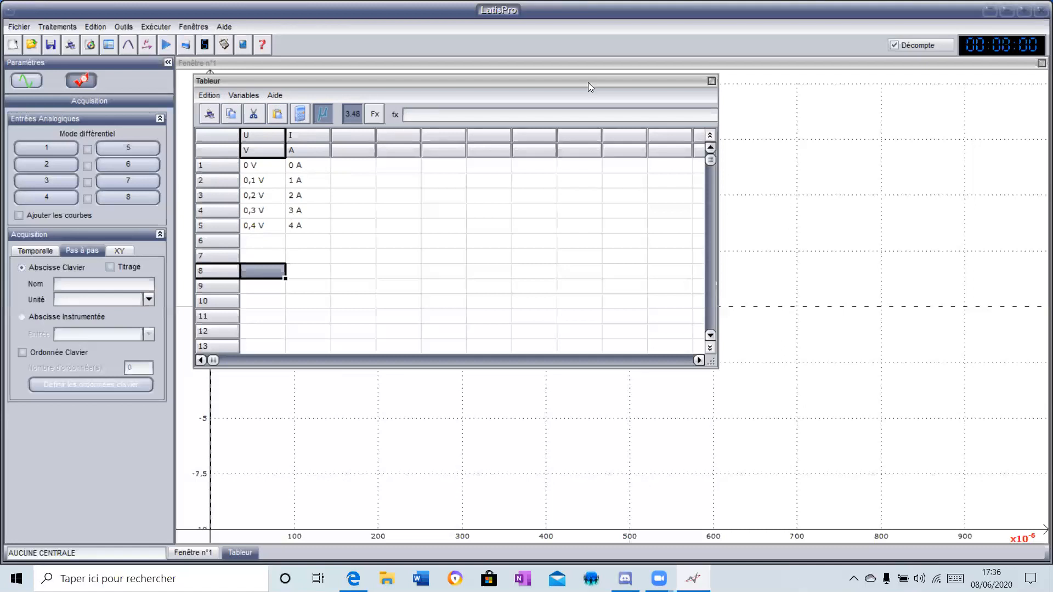
left_click(711, 81)
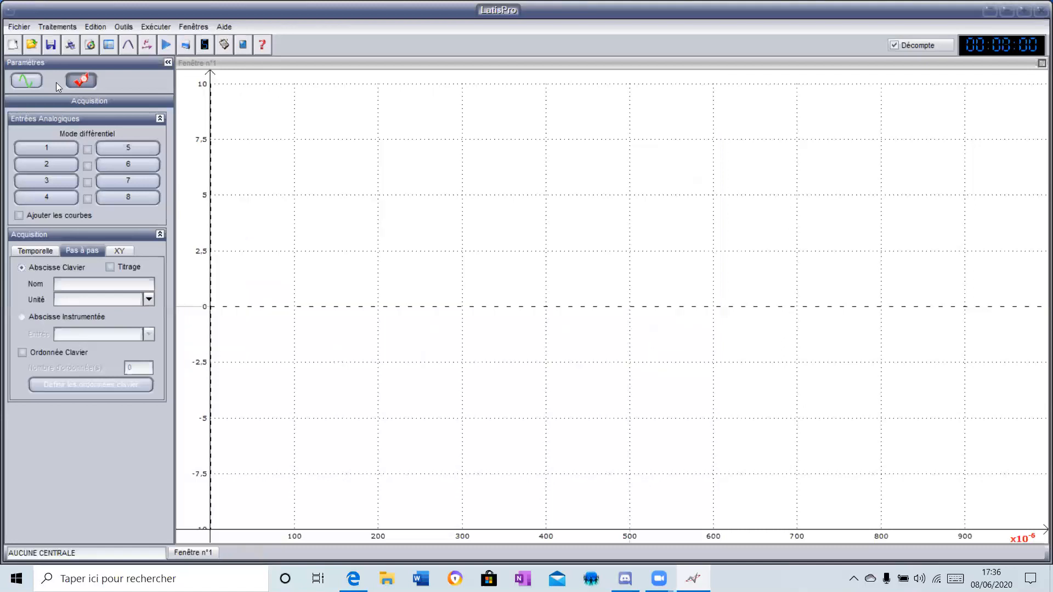
- Show the list of curves and plot U on the vertical axis against I on the horizontal axis
left_click(27, 80)
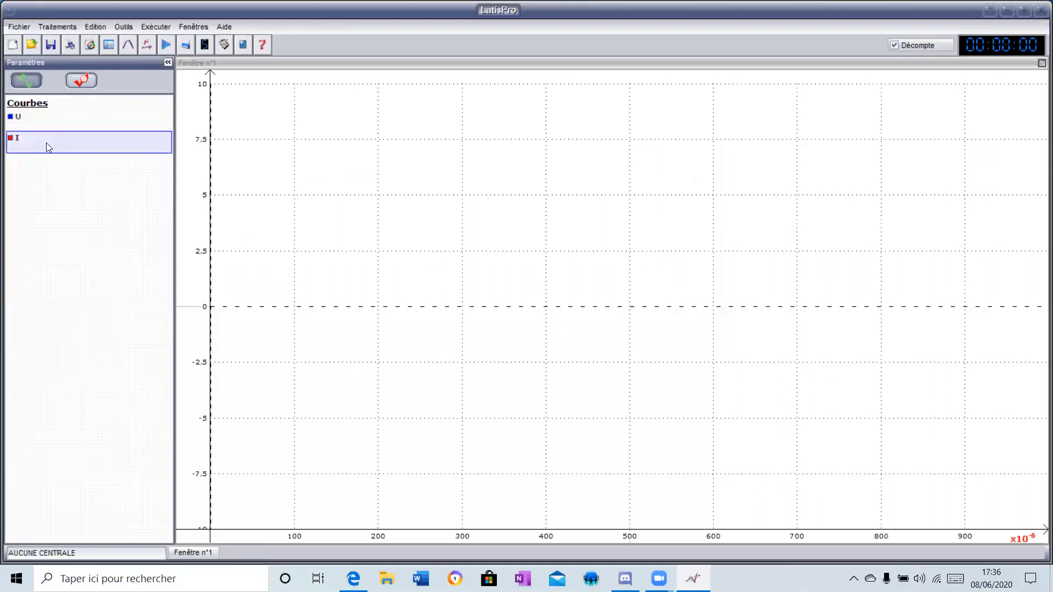
left_click_drag(26, 124, 189, 117)
left_click_drag(11, 141, 888, 477)
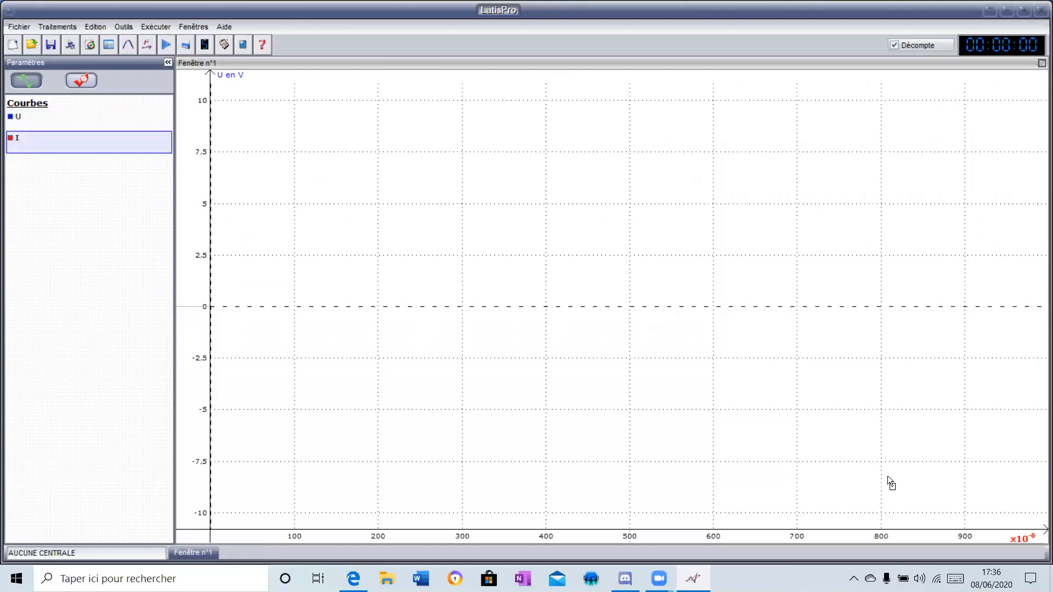
left_click_drag(925, 535, 926, 538)
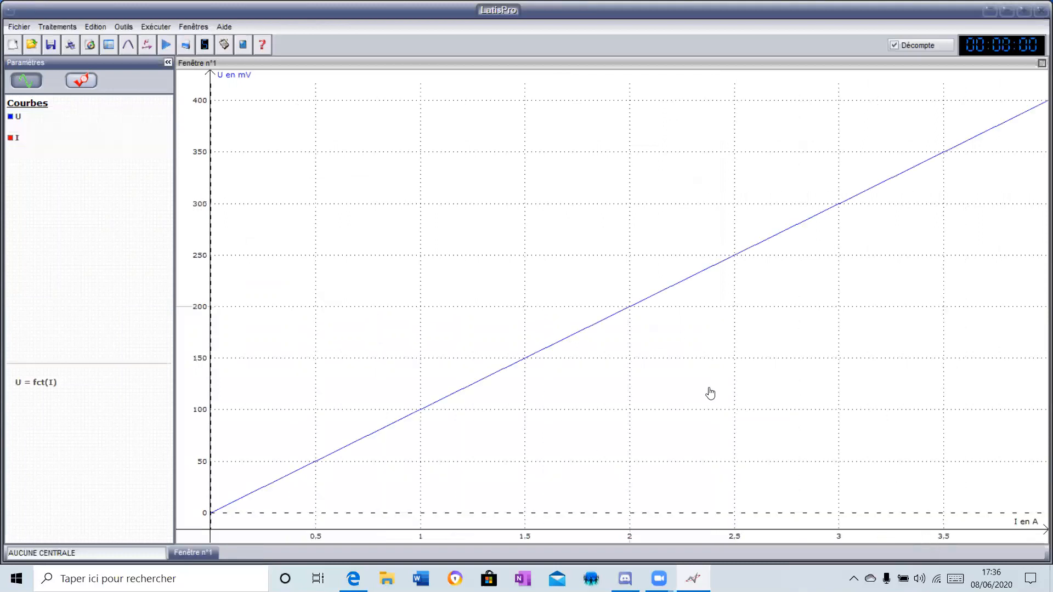
- Change the display style of the U curve to Croix in its properties
right_click(231, 77)
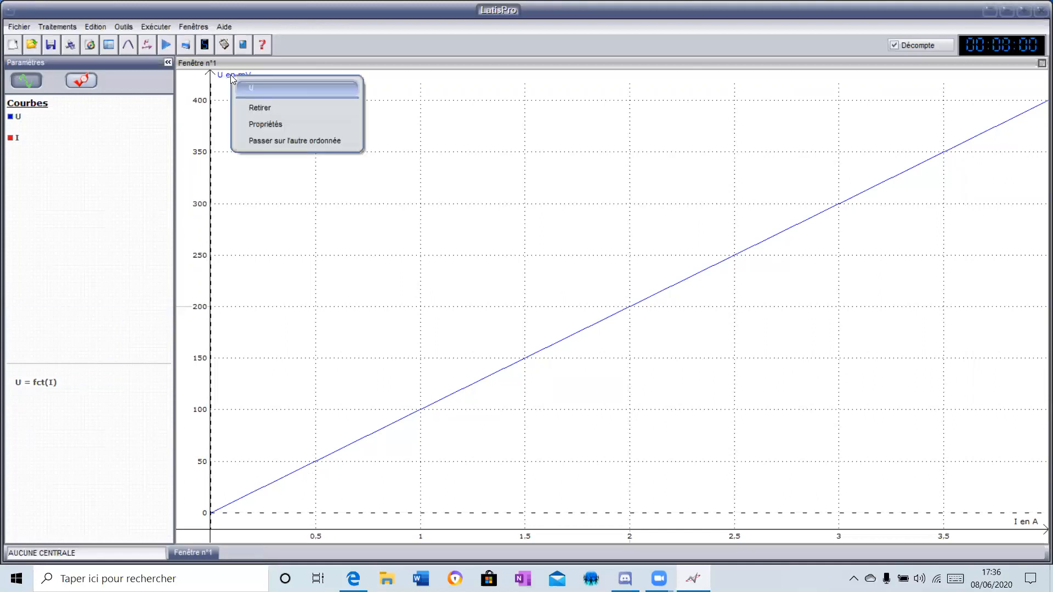
left_click(290, 121)
left_click(405, 319)
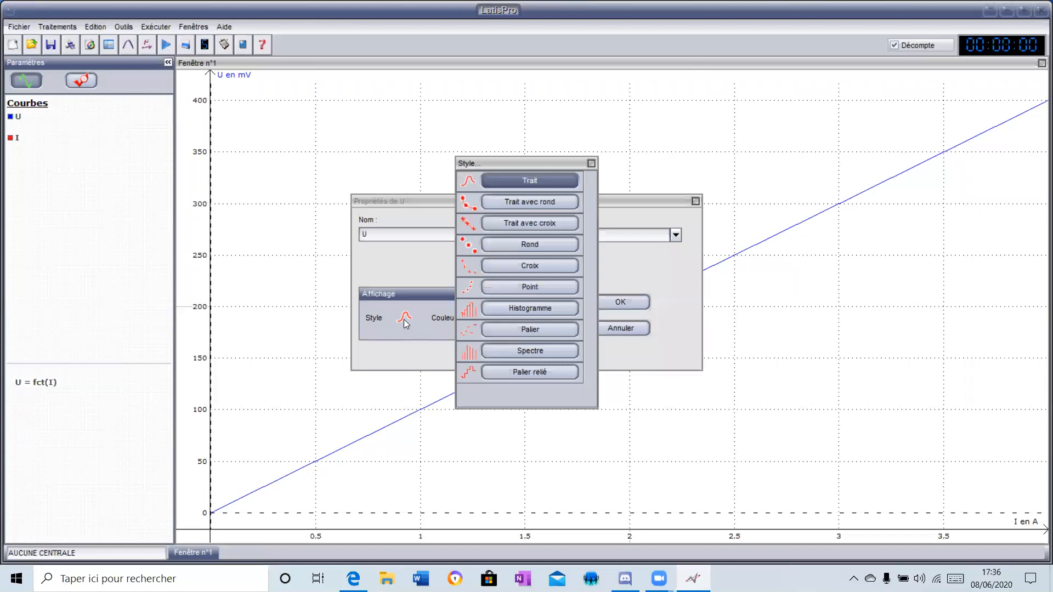
left_click(510, 267)
left_click(620, 302)
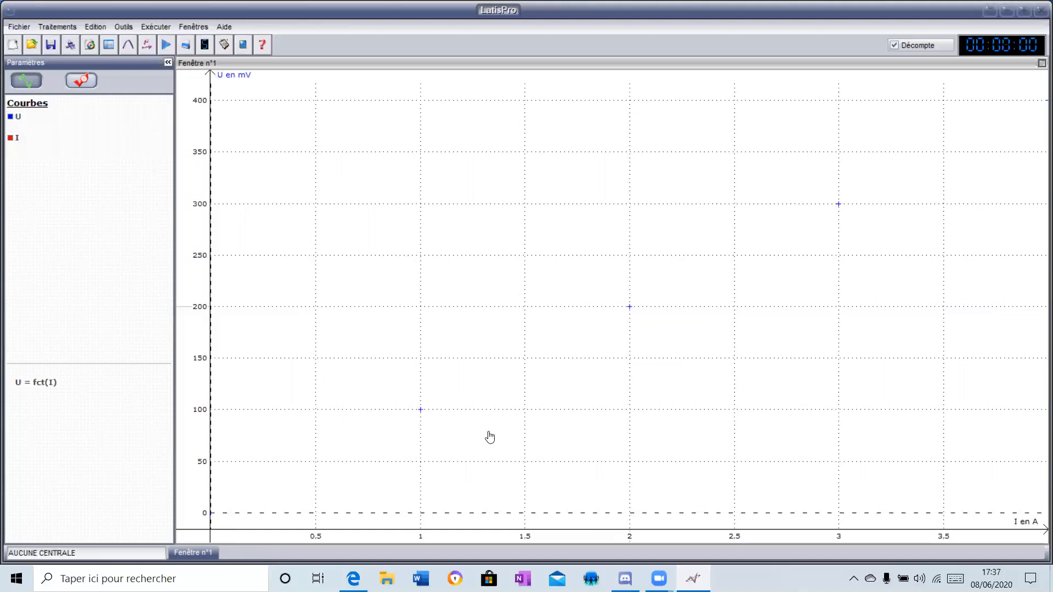
- Open the Modélisation tool and assign U = fct(I) as the curve to model
left_click(55, 27)
left_click(77, 80)
left_click(40, 382)
left_click_drag(39, 382, 390, 190)
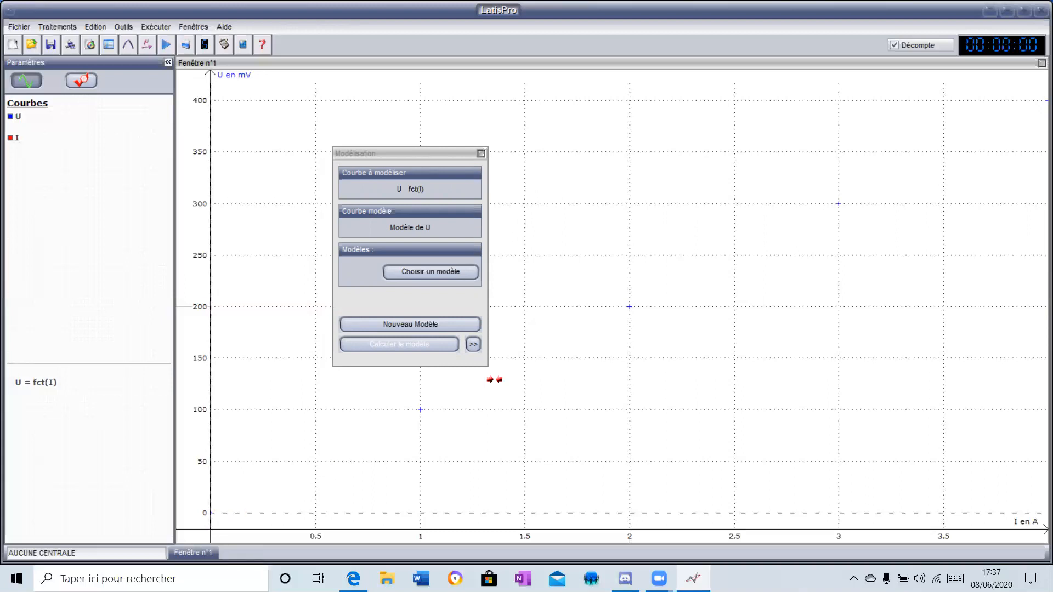
- Choose the Linéaire model for the U curve and calculate it
left_click(429, 275)
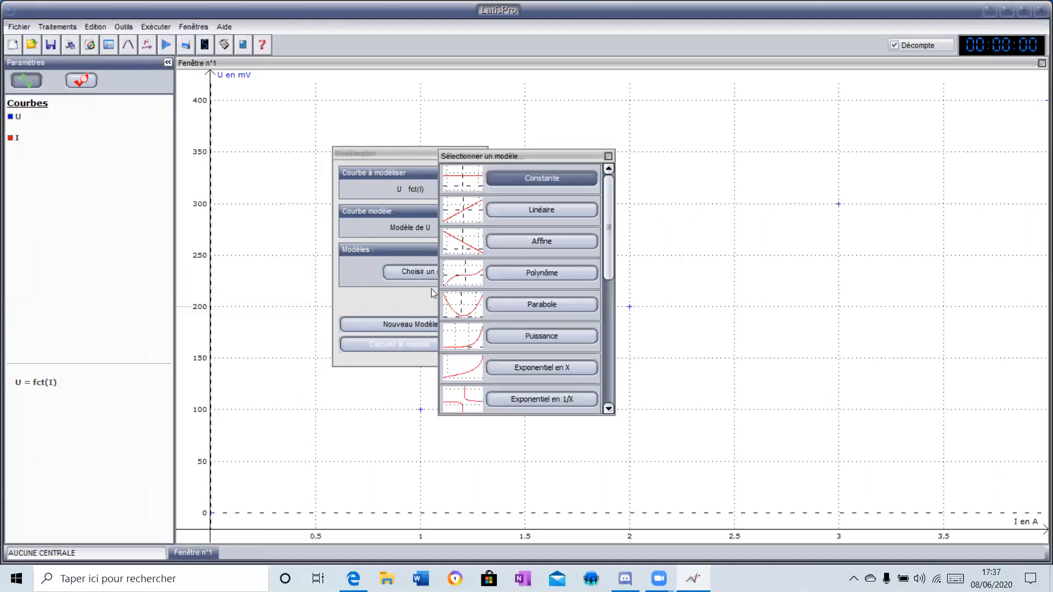
left_click(561, 210)
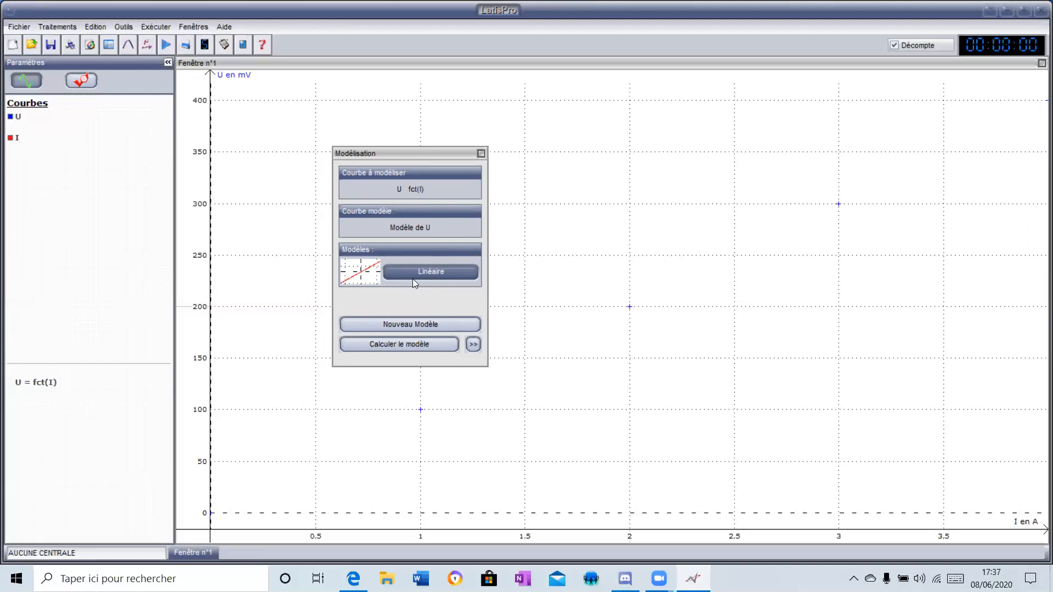
left_click(413, 344)
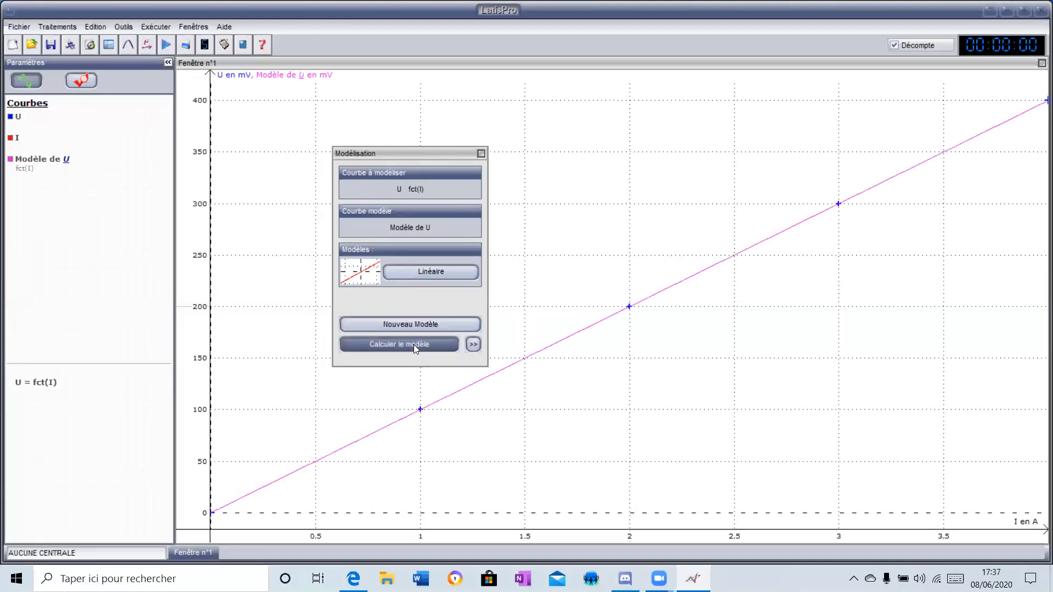
- Expand the model's details to read its coefficient and equation, and compare them with the measurements in the spreadsheet
left_click(470, 346)
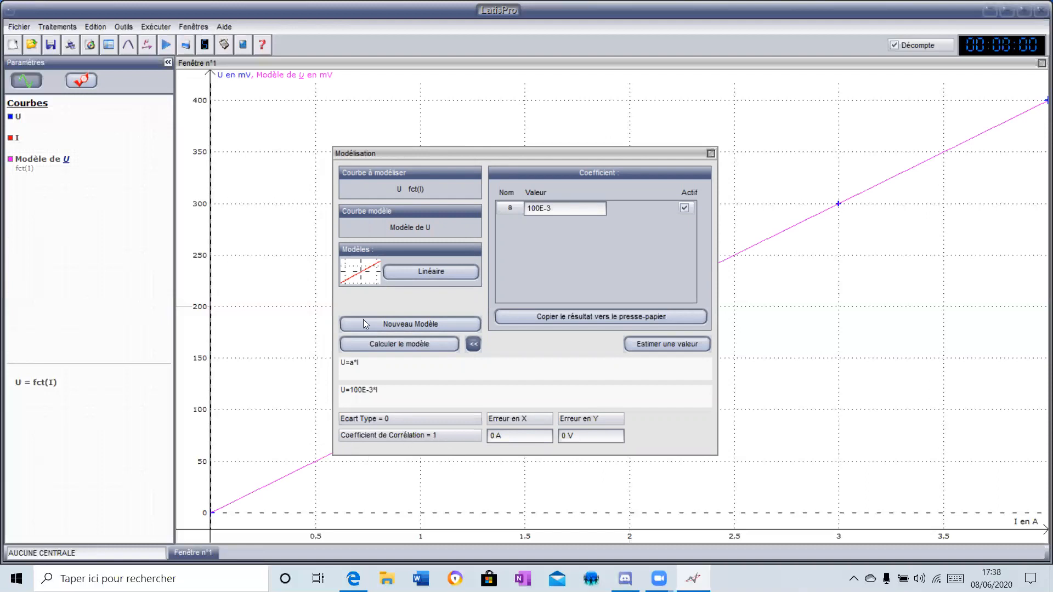
left_click(109, 44)
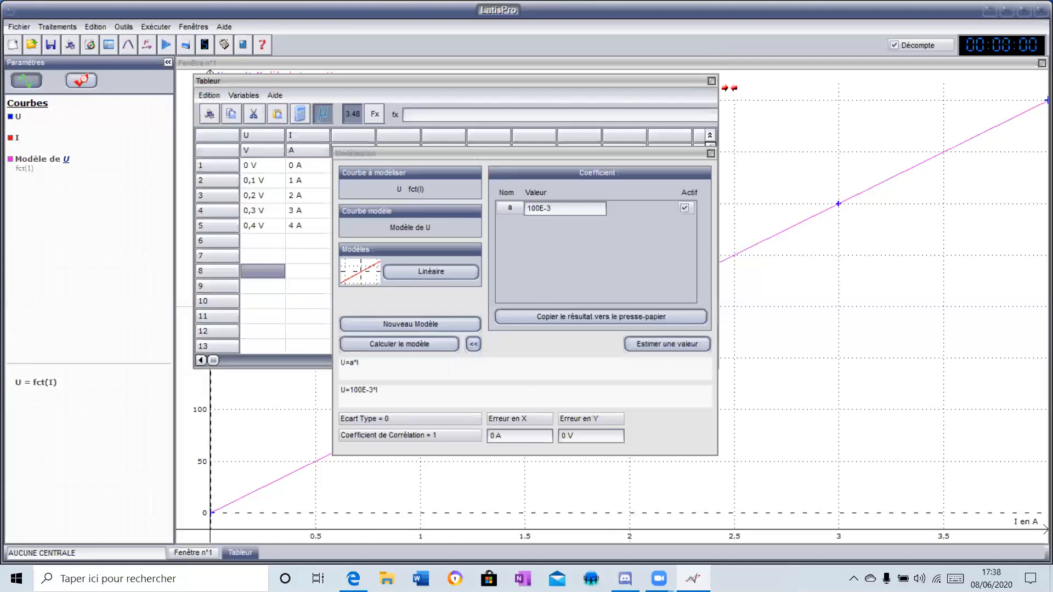
left_click(711, 81)
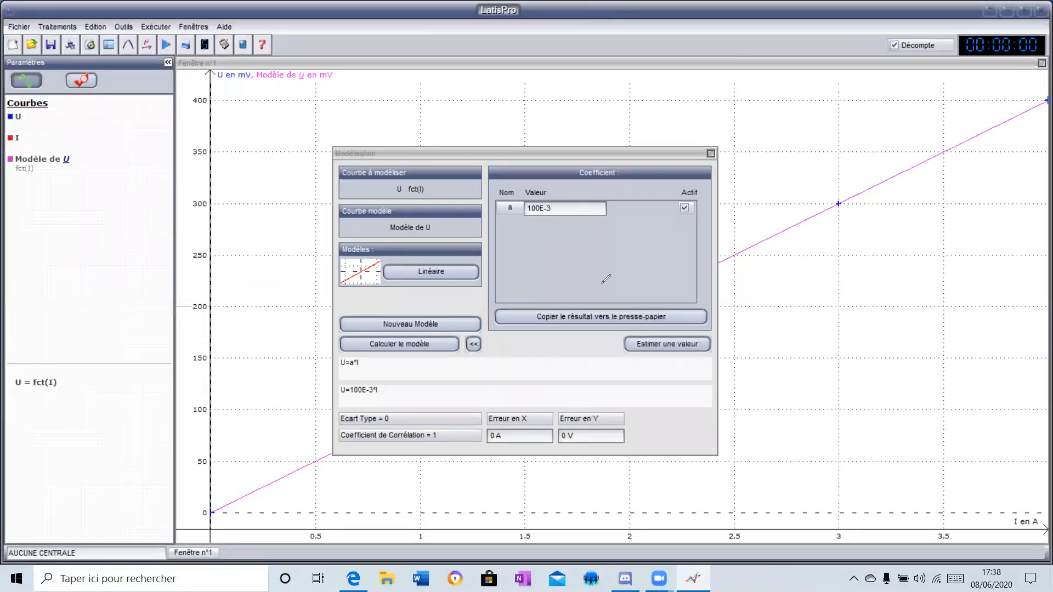
- Handwrite the equation U = 0,1 x I in red beside the modelling window and draw a box around it
mouse_move(764, 337)
left_mouse_down()
mouse_move(768, 353)
mouse_move(776, 336)
mouse_move(798, 351)
left_mouse_up()
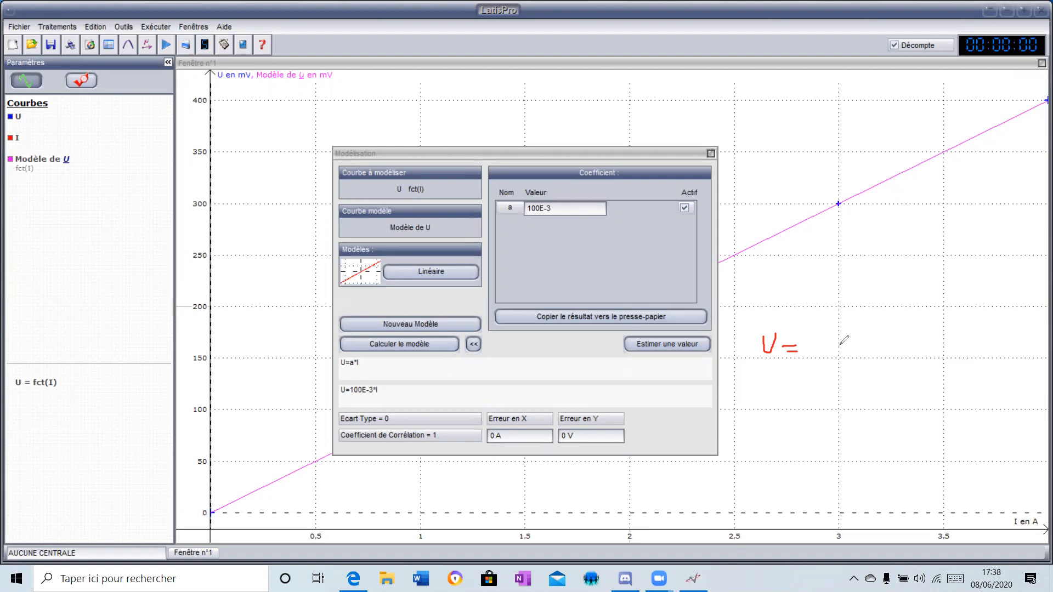
mouse_move(824, 344)
left_mouse_down()
mouse_move(834, 329)
mouse_move(824, 345)
mouse_move(842, 353)
left_mouse_up()
left_click(842, 347)
mouse_move(845, 344)
left_mouse_down()
mouse_move(852, 328)
mouse_move(854, 344)
mouse_move(873, 347)
mouse_move(907, 330)
mouse_move(904, 346)
left_mouse_up()
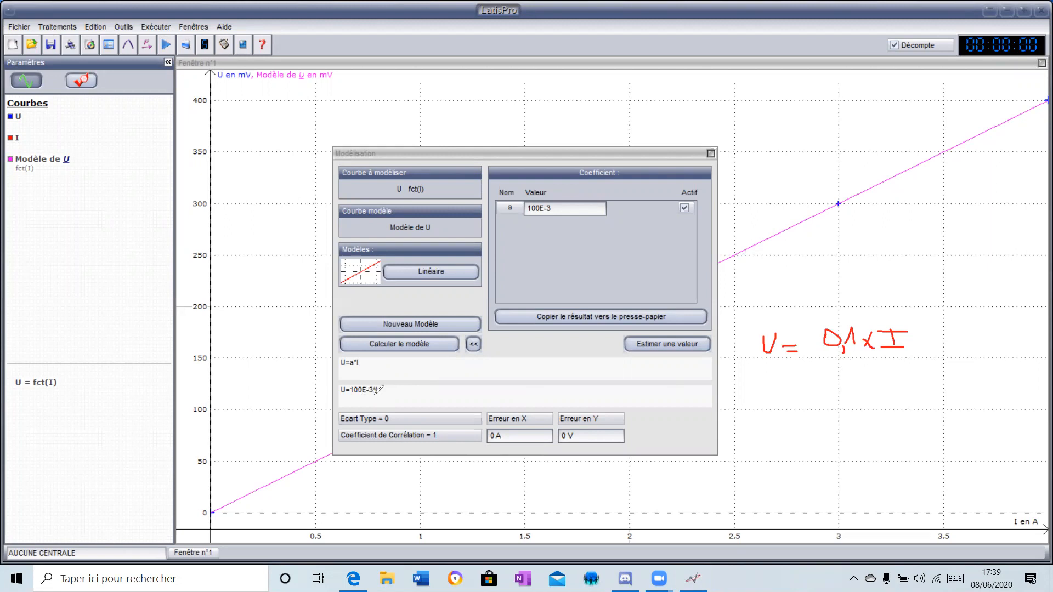
mouse_move(755, 371)
left_mouse_down()
mouse_move(751, 312)
mouse_move(915, 302)
mouse_move(786, 378)
mouse_move(750, 377)
left_mouse_up()
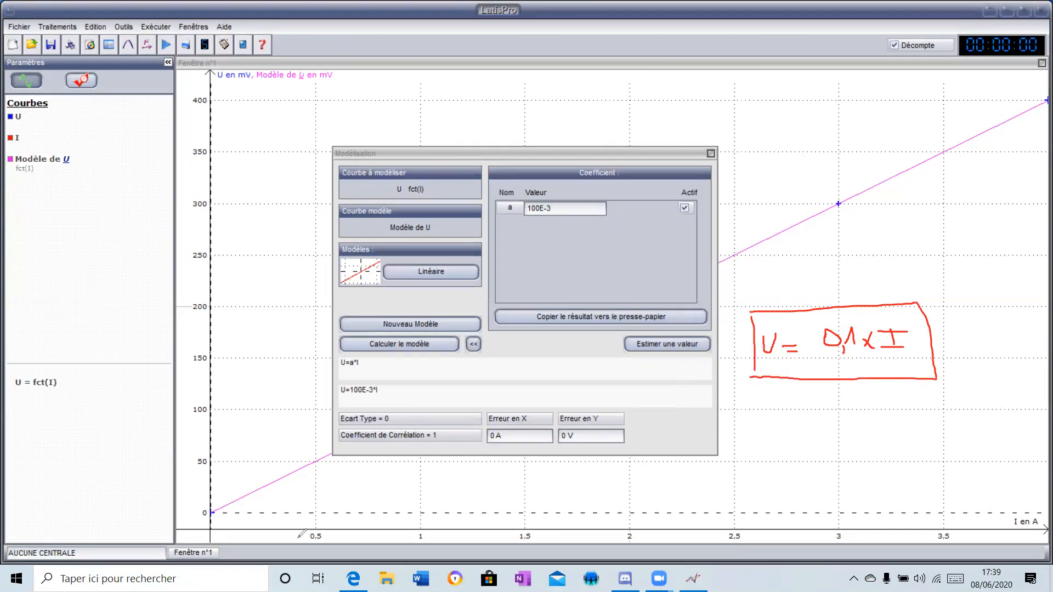